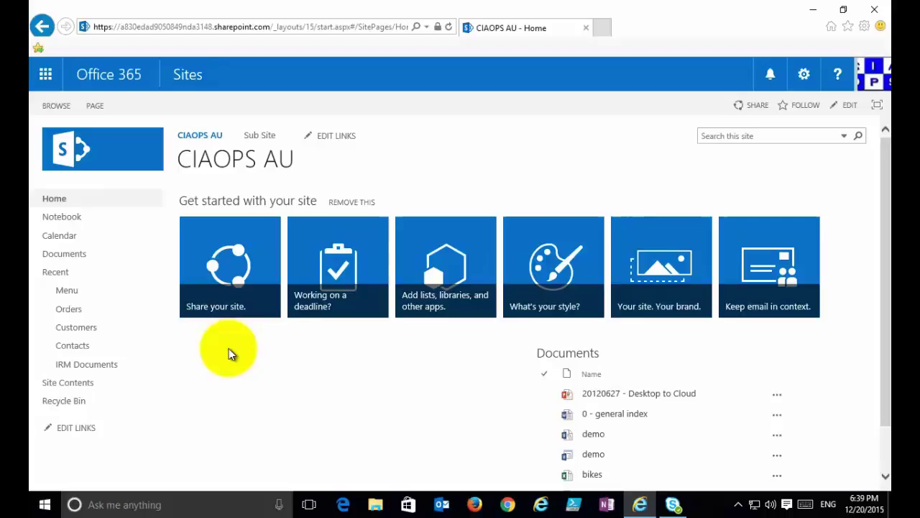
Open the Customers list and review its contacts and the Company column.
{"action": "left_click", "coordinate": [76, 327]}
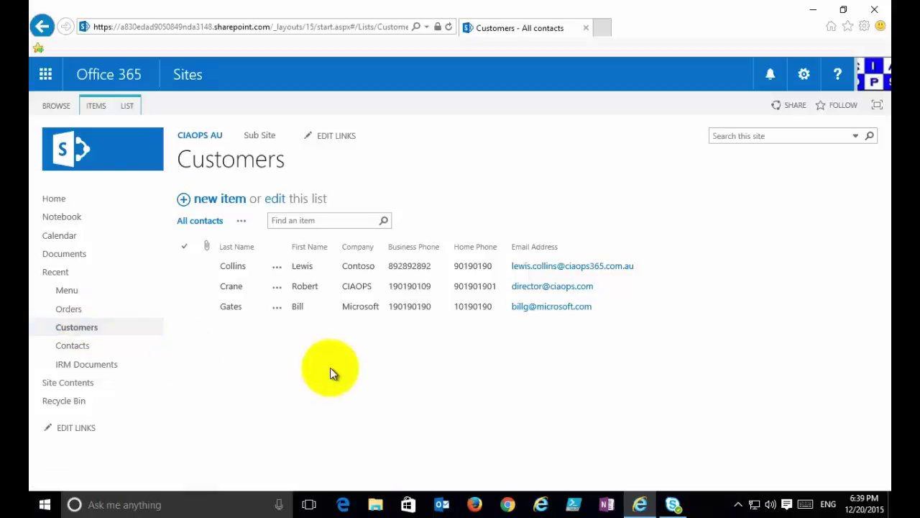
{"action": "left_click", "coordinate": [188, 265]}
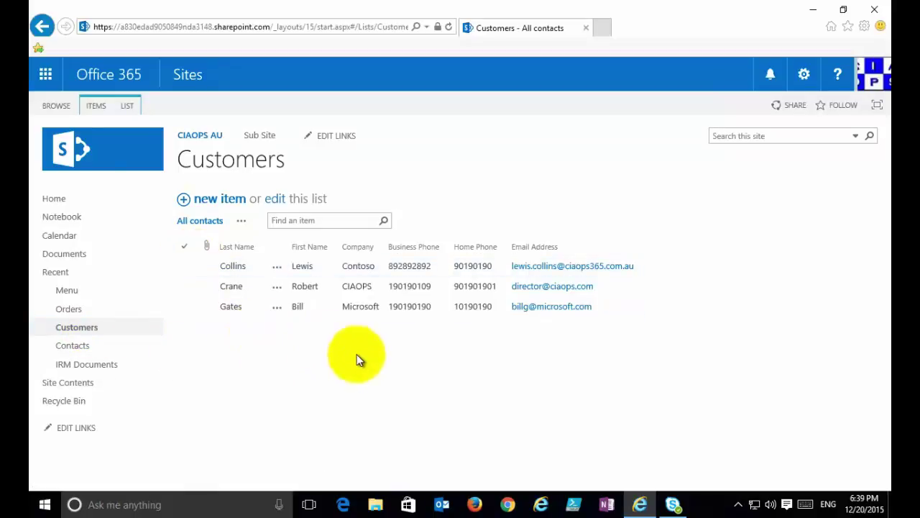
{"action": "left_click", "coordinate": [367, 285]}
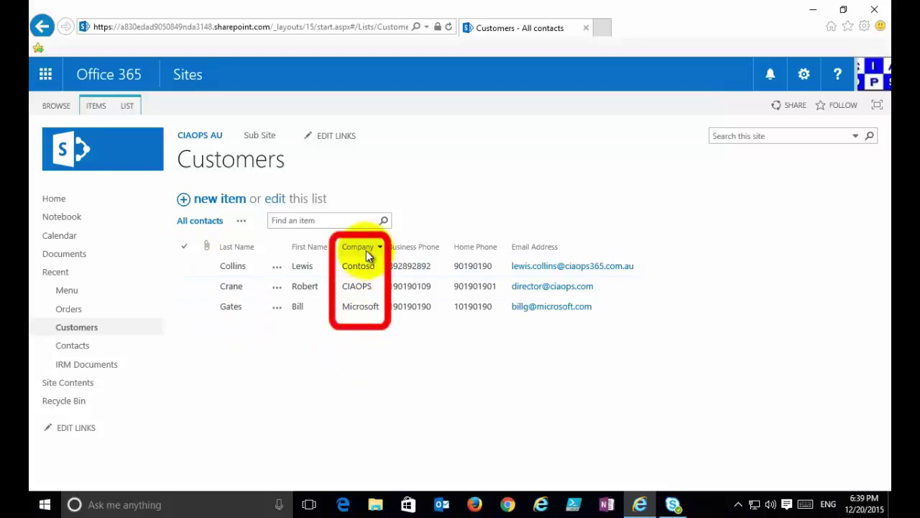
{"action": "left_click", "coordinate": [363, 307]}
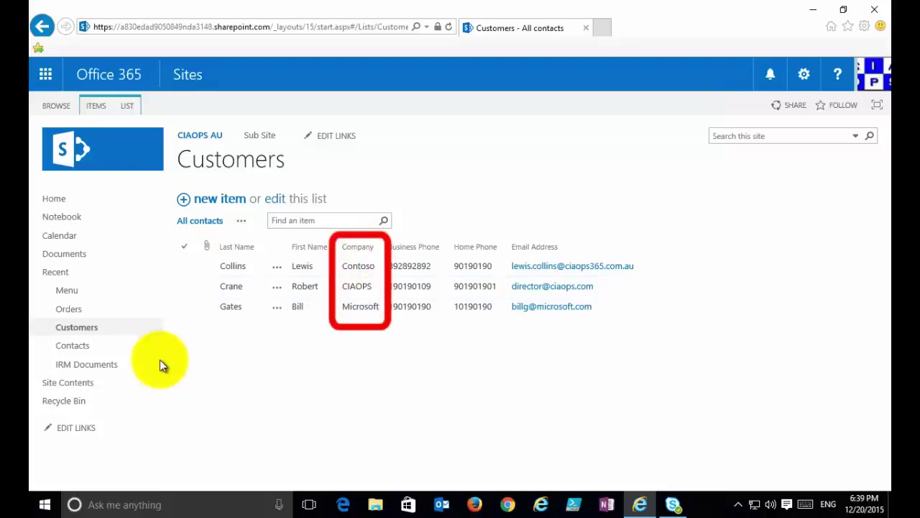
Open the Orders list and examine the settings of its Customer lookup column, including its source list and column.
{"action": "left_click", "coordinate": [76, 311]}
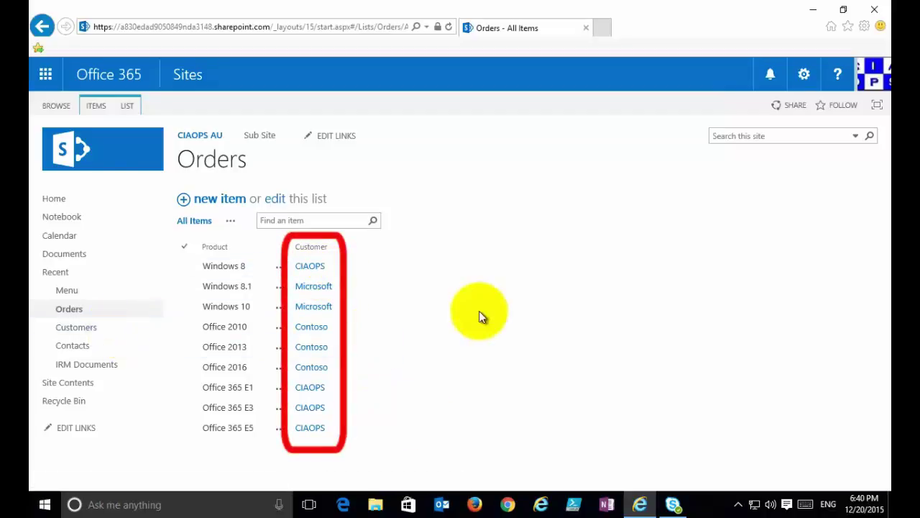
{"action": "left_click", "coordinate": [126, 107]}
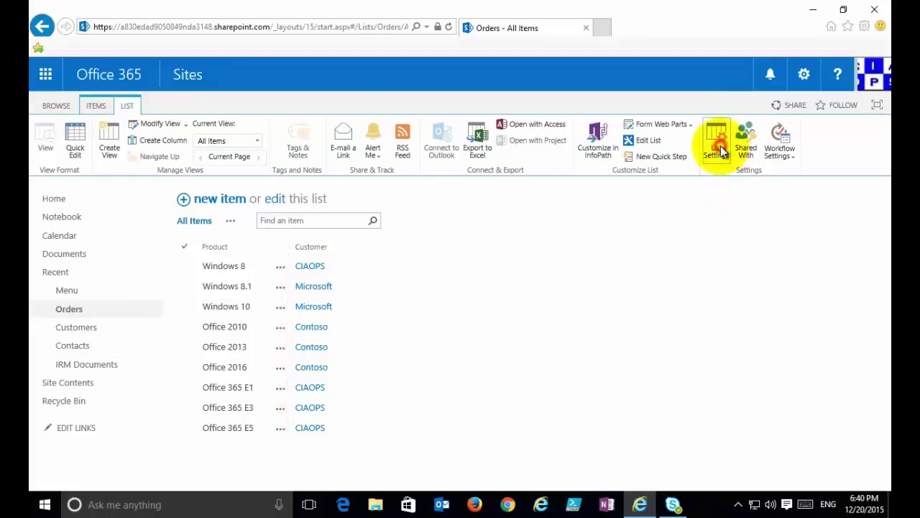
{"action": "left_click", "coordinate": [720, 146]}
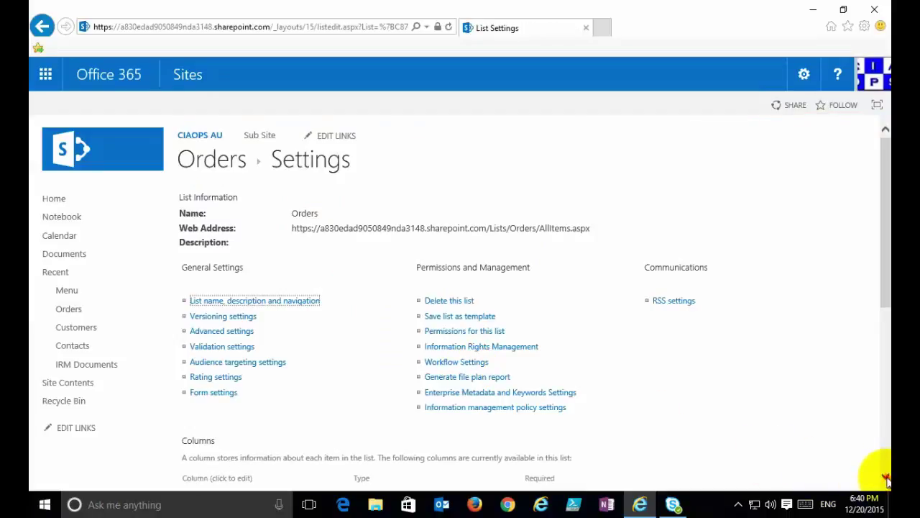
{"action": "left_click", "coordinate": [885, 476]}
{"action": "left_click", "coordinate": [886, 476]}
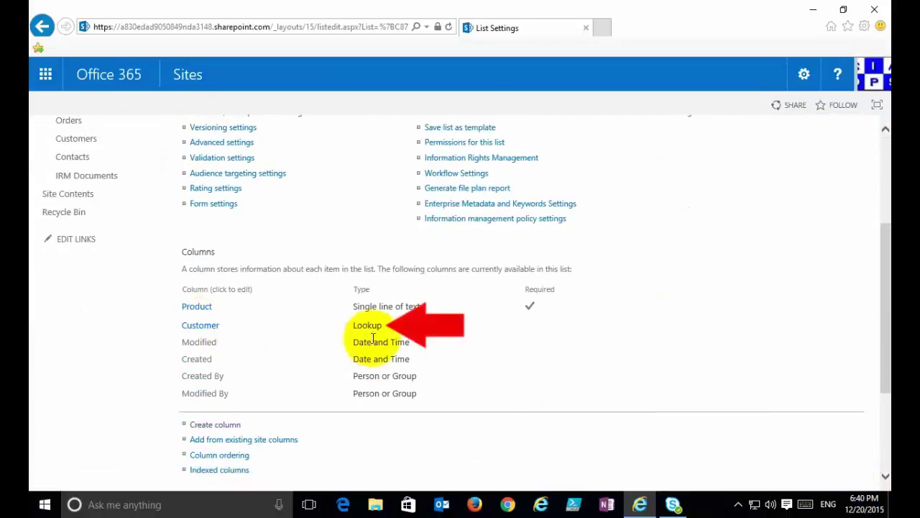
{"action": "left_click", "coordinate": [202, 328]}
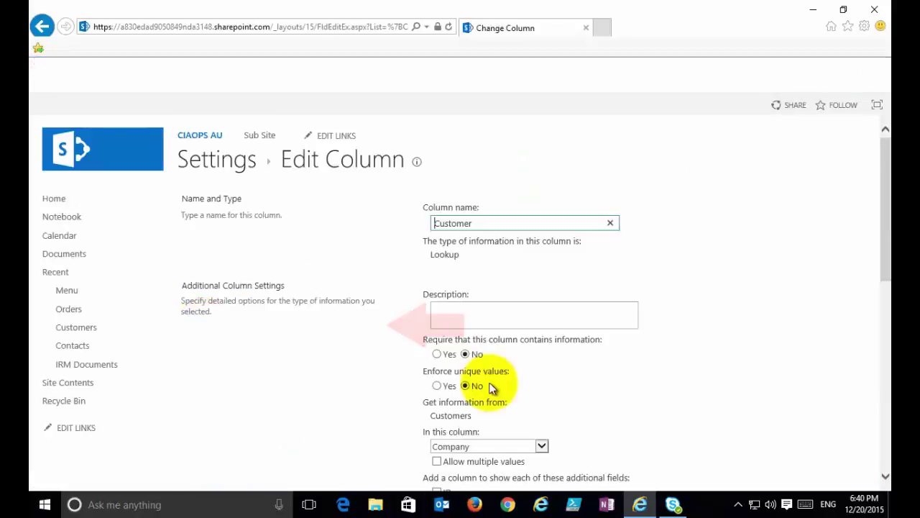
{"action": "left_click", "coordinate": [886, 476]}
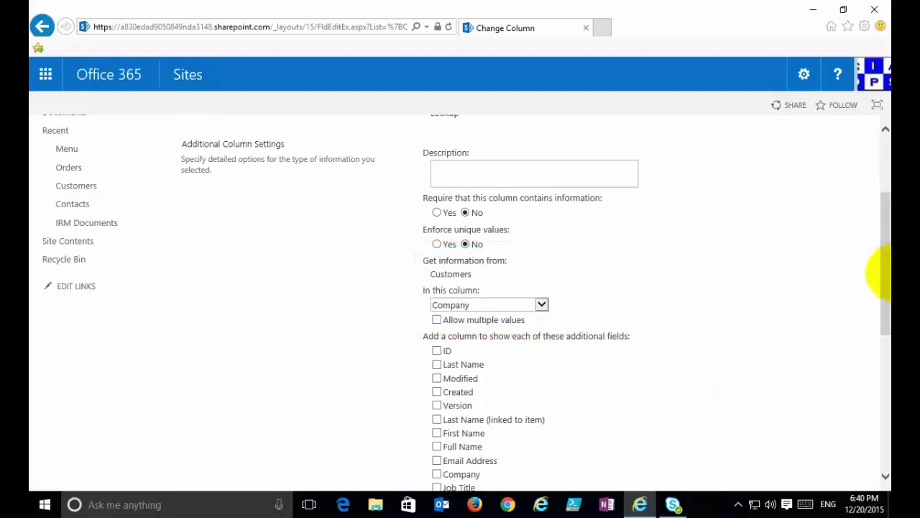
{"action": "left_click_drag", "start_coordinate": [877, 261], "coordinate": [879, 191]}
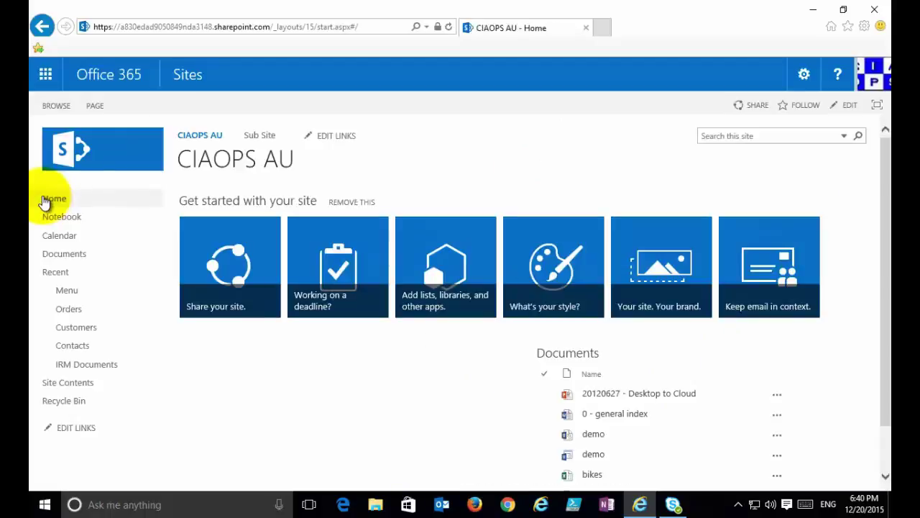
From the home page, go to the Site Pages library and create a new page named View Orders.
{"action": "left_click", "coordinate": [96, 108]}
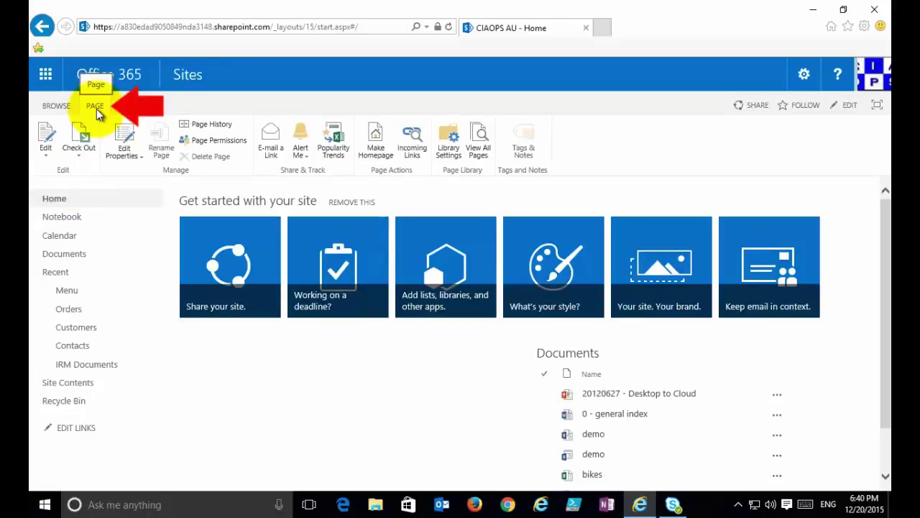
{"action": "left_click", "coordinate": [478, 151]}
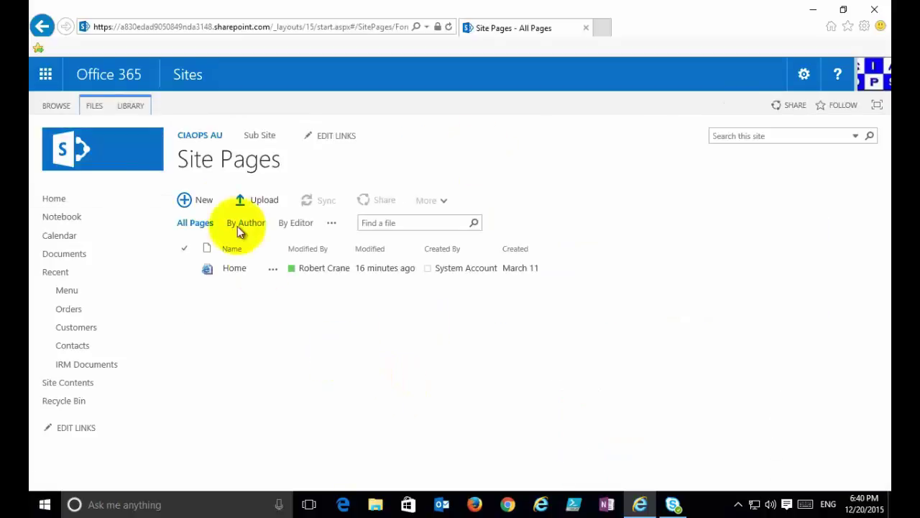
{"action": "left_click", "coordinate": [203, 203]}
{"action": "type", "text": "Vi"}
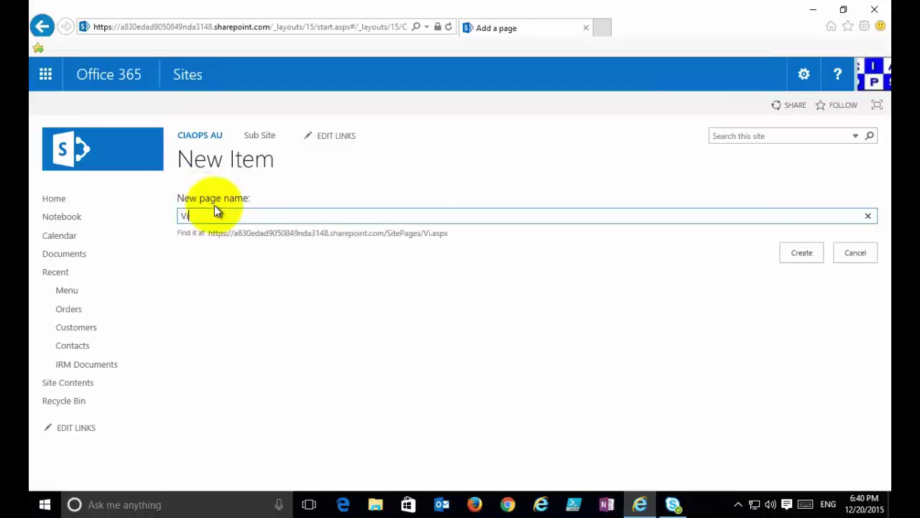
{"action": "type", "text": "ew Orders"}
{"action": "left_click", "coordinate": [793, 263]}
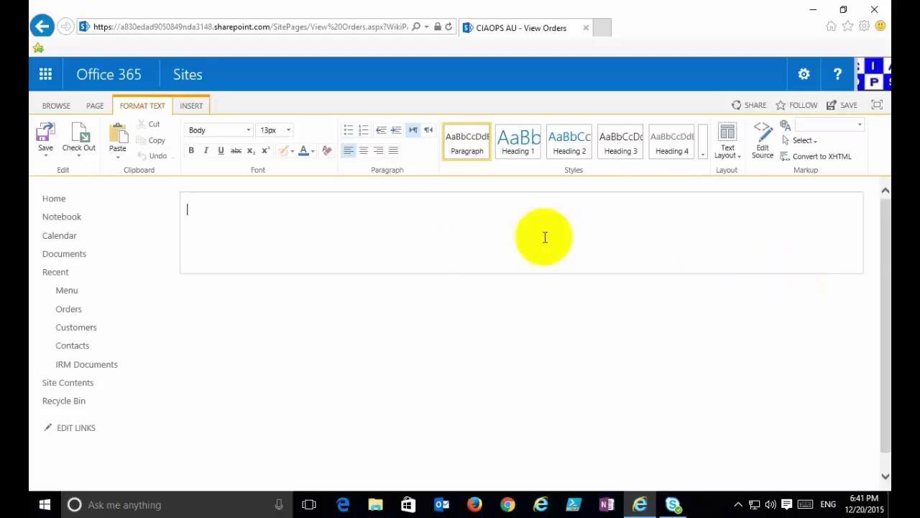
Insert the Customers list as a web part on the empty page.
{"action": "left_click", "coordinate": [203, 107]}
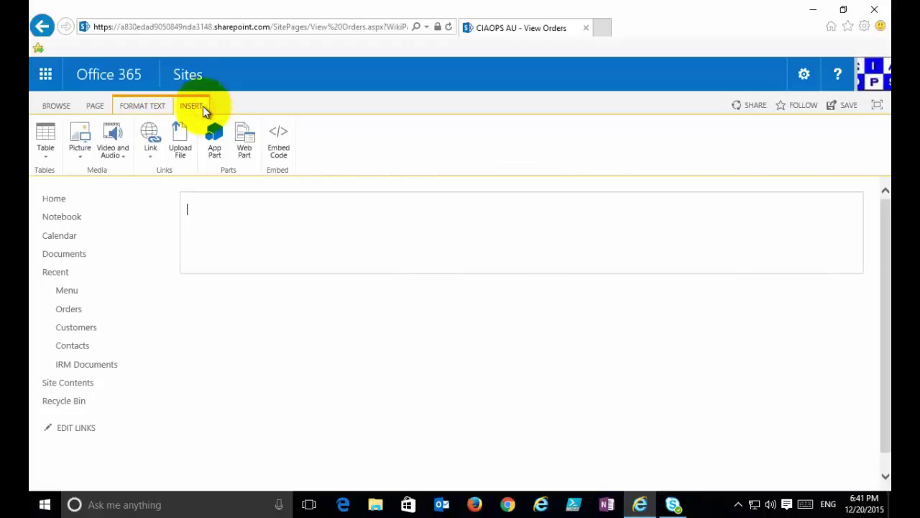
{"action": "left_click", "coordinate": [245, 144]}
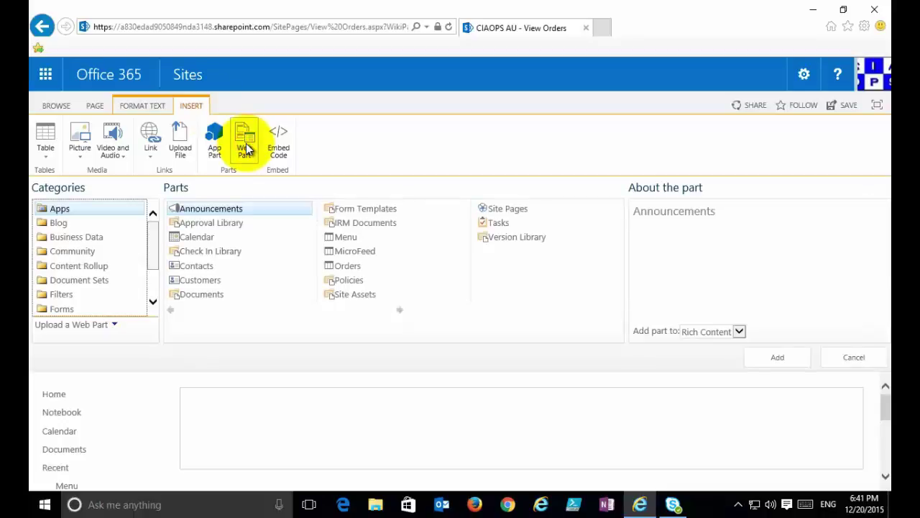
{"action": "left_click", "coordinate": [217, 284]}
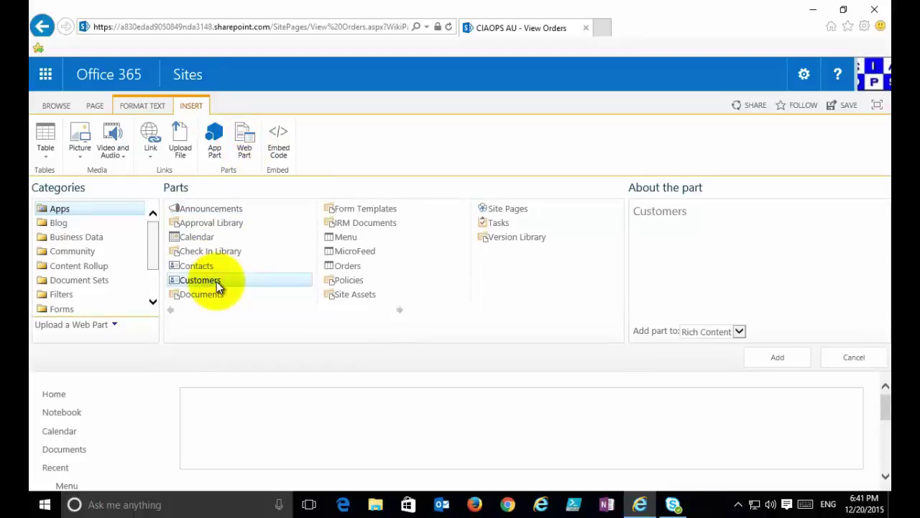
{"action": "left_click", "coordinate": [786, 361]}
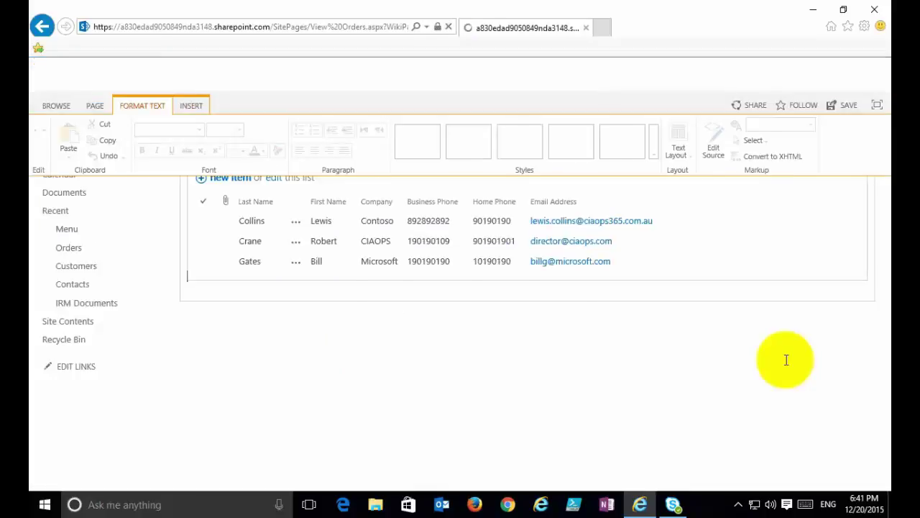
Insert the Orders list as a second web part below the Customers web part.
{"action": "left_click", "coordinate": [232, 353]}
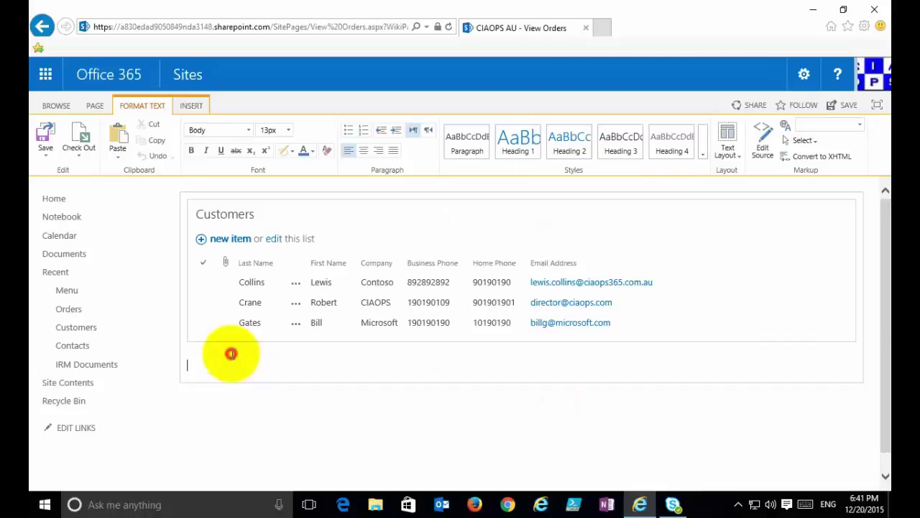
{"action": "left_click", "coordinate": [193, 105]}
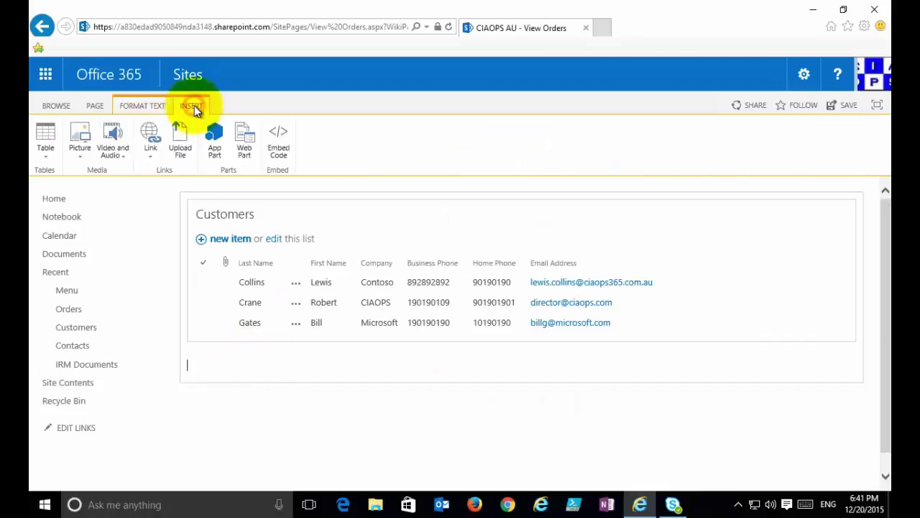
{"action": "left_click", "coordinate": [234, 144]}
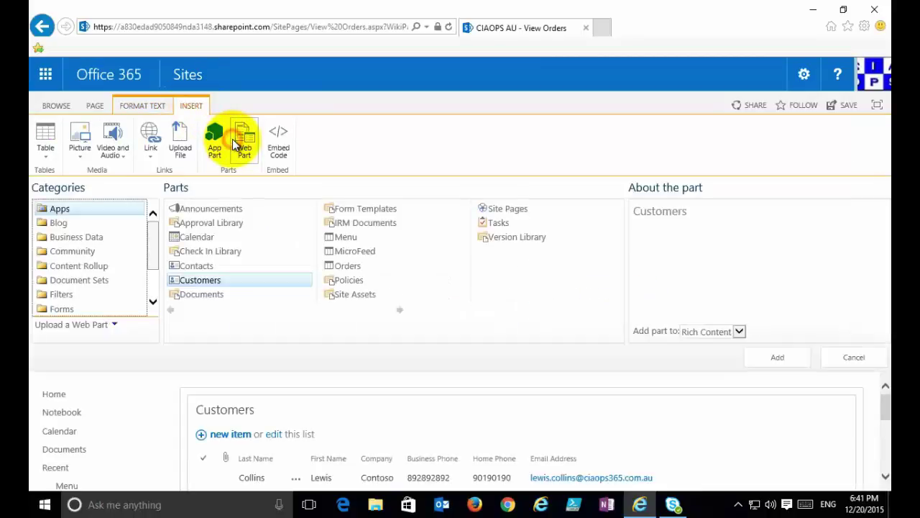
{"action": "left_click", "coordinate": [349, 268]}
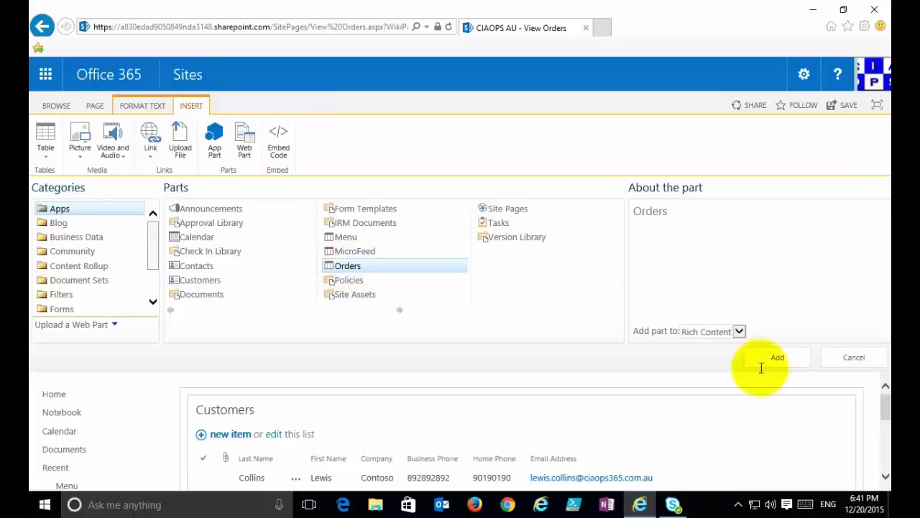
{"action": "left_click", "coordinate": [795, 363]}
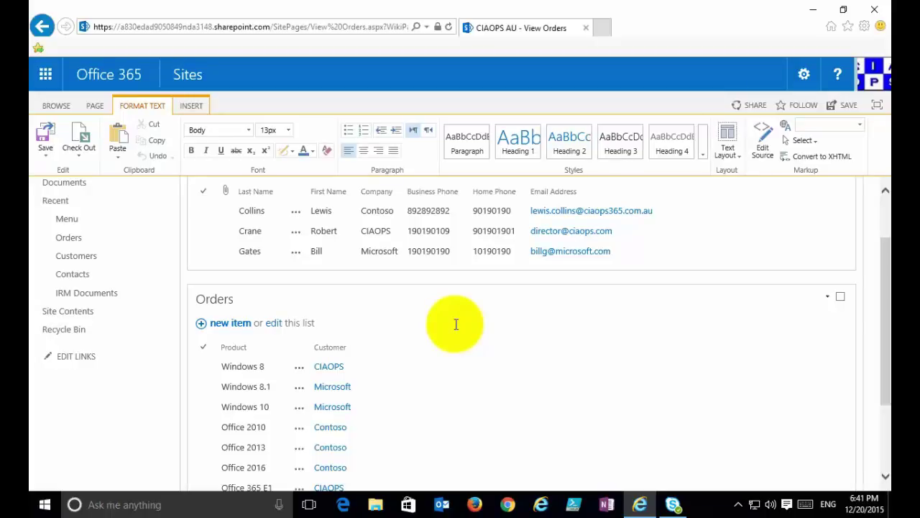
Open the Orders web part for editing.
{"action": "left_click", "coordinate": [829, 300]}
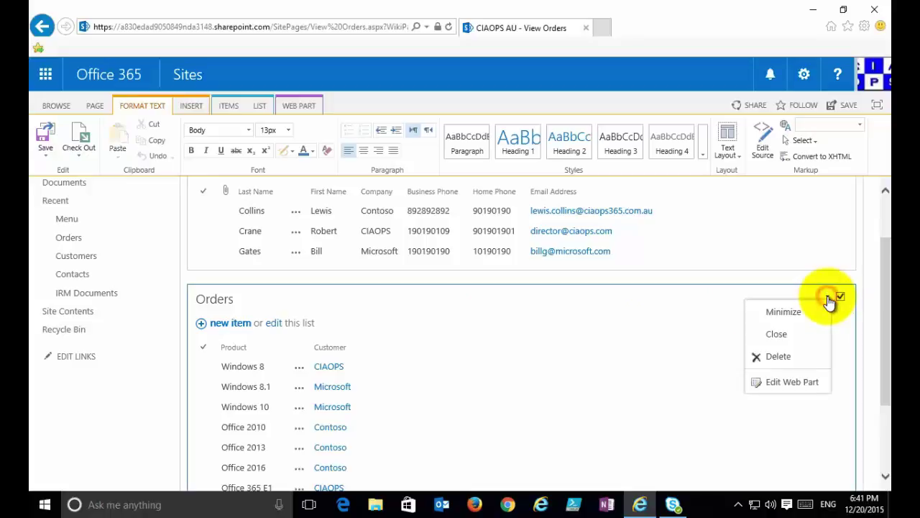
{"action": "left_click", "coordinate": [809, 386]}
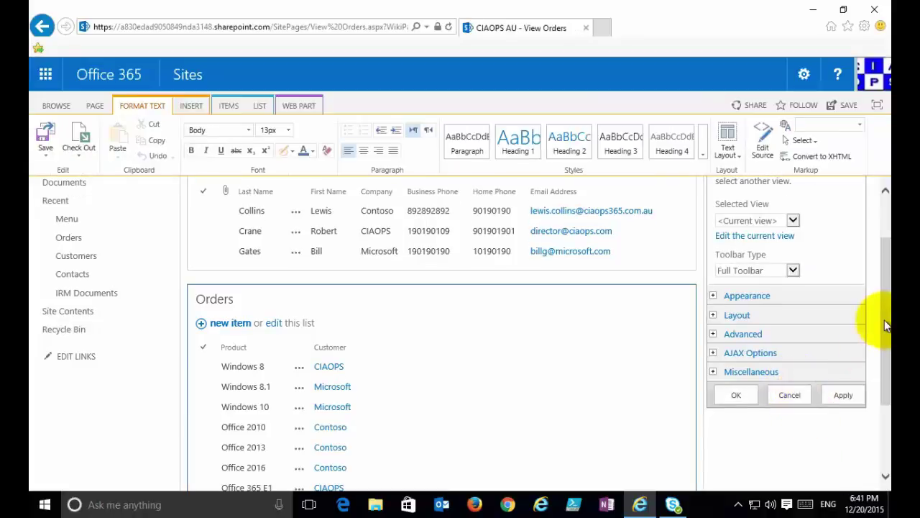
{"action": "left_click_drag", "start_coordinate": [884, 304], "coordinate": [870, 246]}
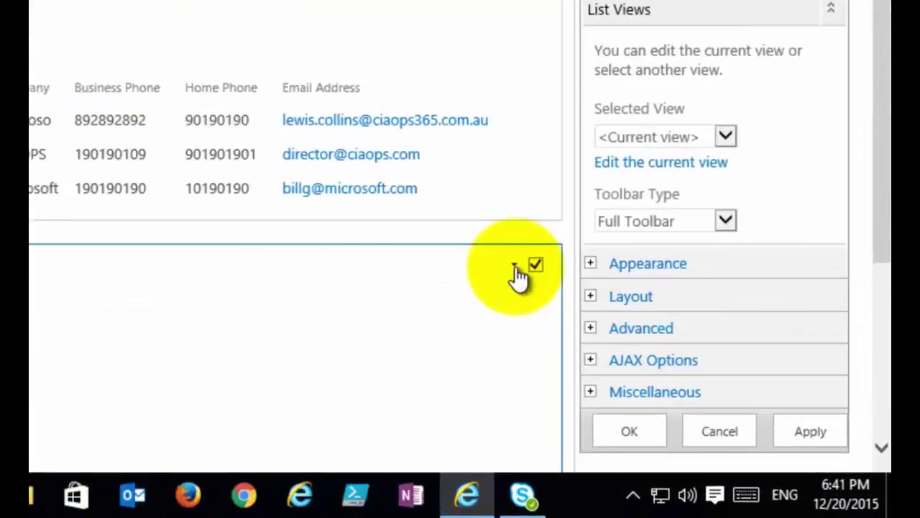
Add a connection so the Orders web part gets its filter values from the Customers web part.
{"action": "left_click", "coordinate": [667, 370]}
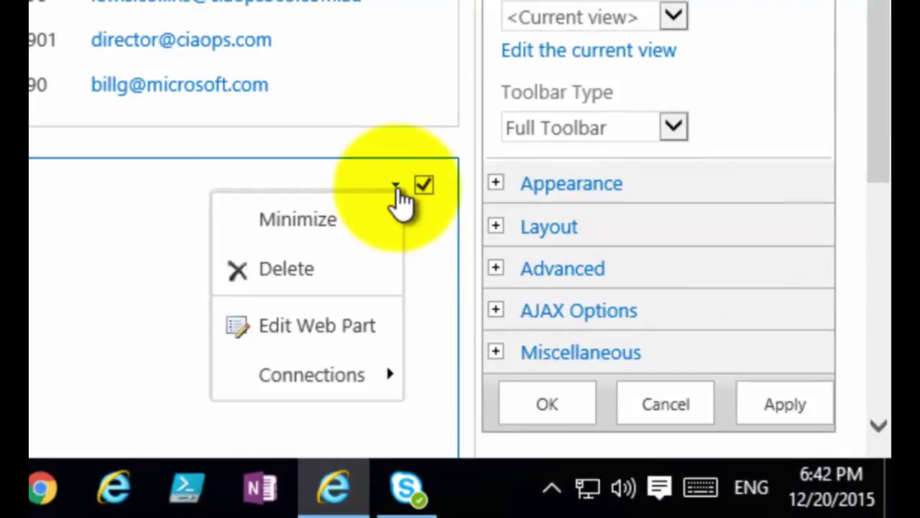
{"action": "mouse_move", "coordinate": [334, 394]}
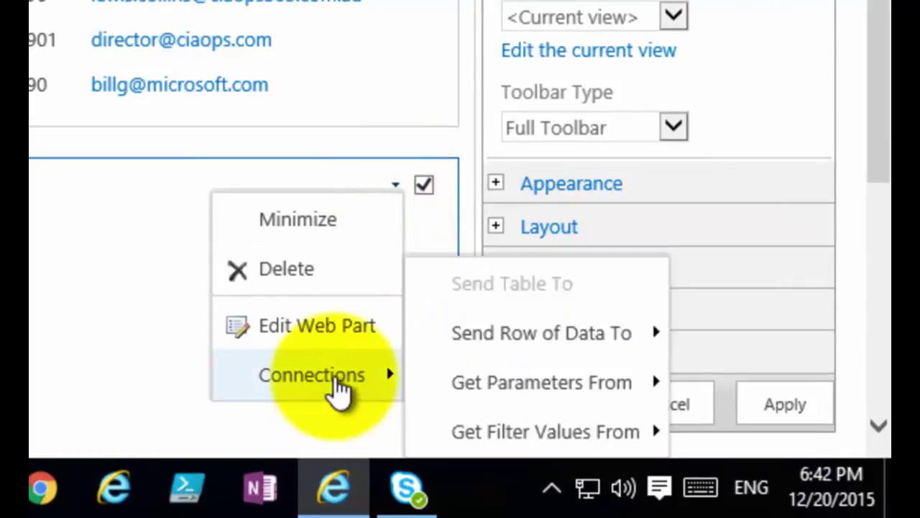
{"action": "mouse_move", "coordinate": [519, 443]}
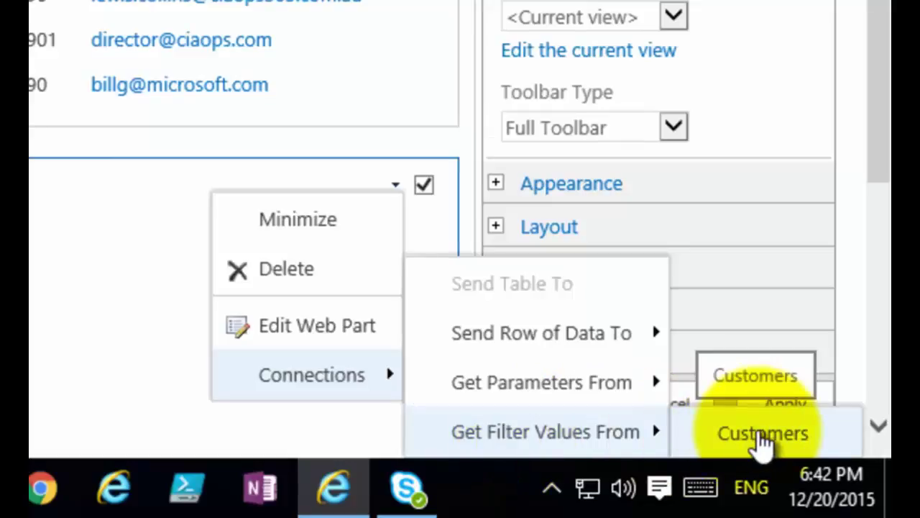
{"action": "left_click", "coordinate": [760, 434]}
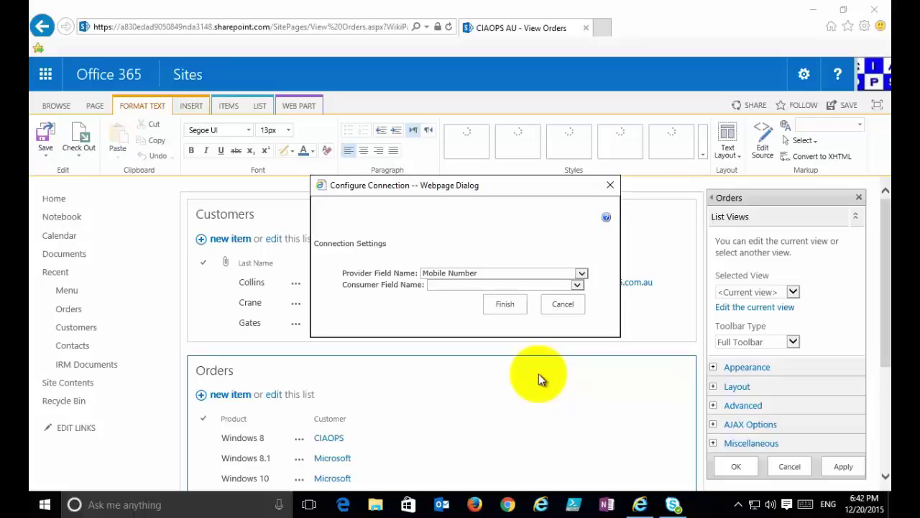
Map provider field Company to consumer field Customer, finish the connection and save the page.
{"action": "left_click", "coordinate": [582, 274]}
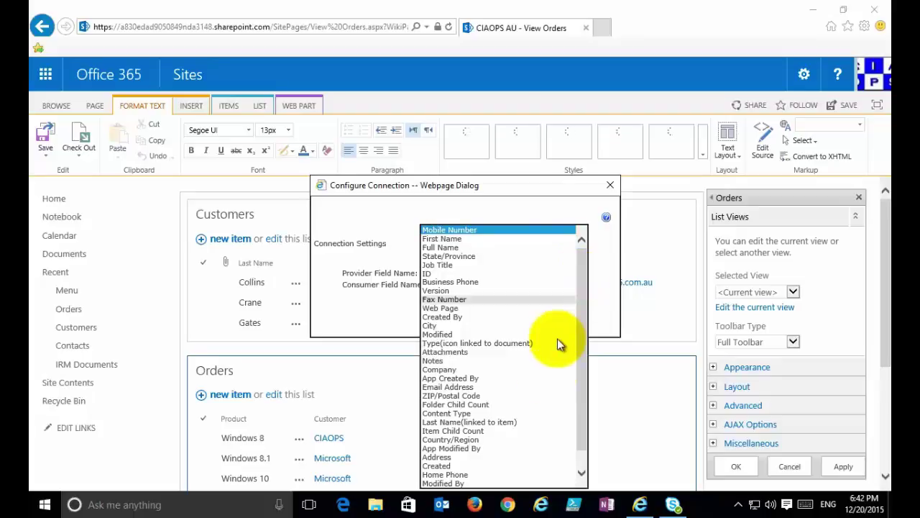
{"action": "left_click", "coordinate": [483, 371]}
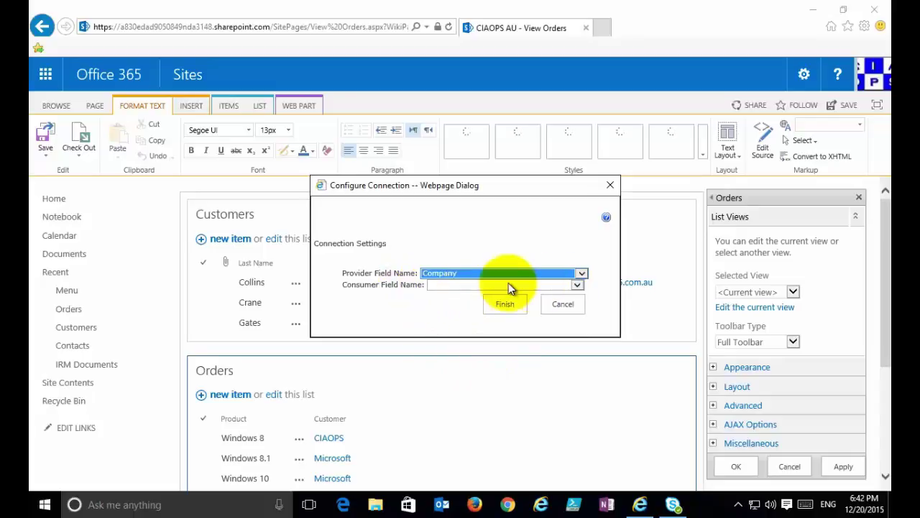
{"action": "left_click", "coordinate": [577, 285]}
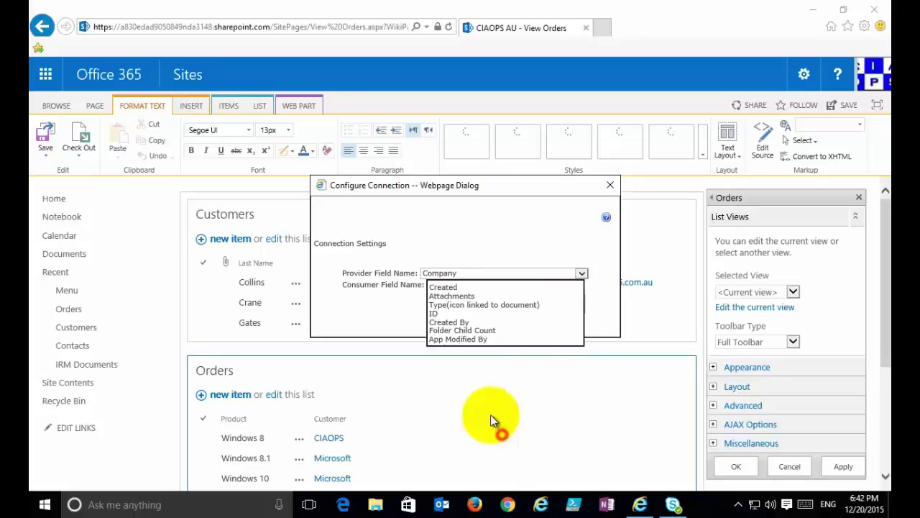
{"action": "left_click", "coordinate": [435, 302]}
{"action": "left_click", "coordinate": [502, 303]}
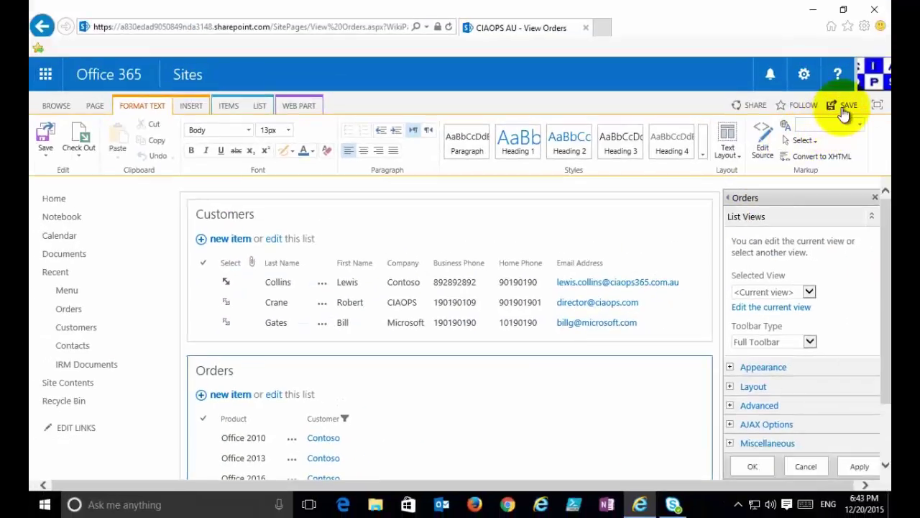
{"action": "left_click", "coordinate": [845, 113]}
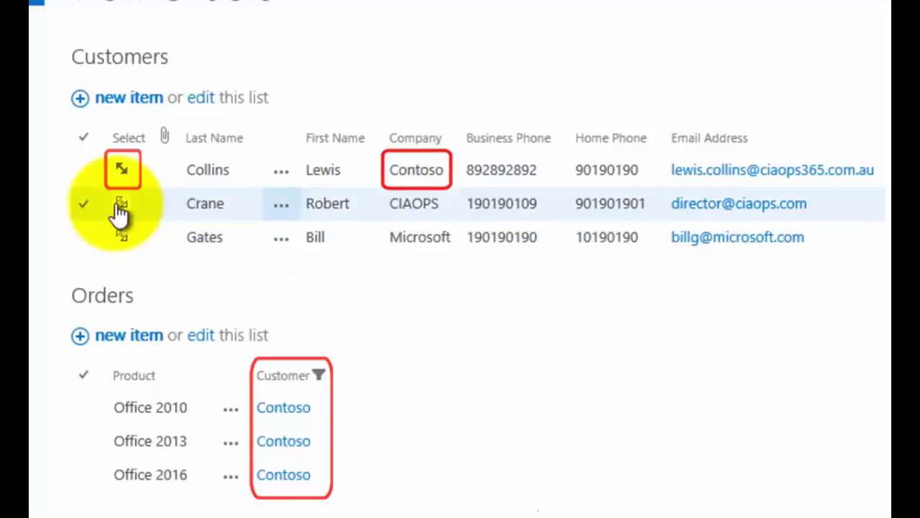
Test the connection by selecting the CIAOPS customer and then the Microsoft customer to filter the orders.
{"action": "left_click", "coordinate": [121, 205]}
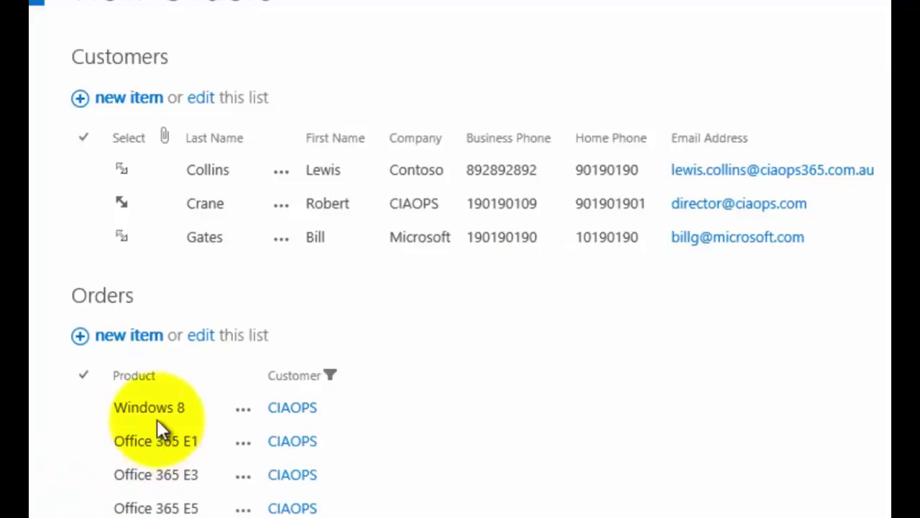
{"action": "left_click", "coordinate": [118, 237]}
{"action": "left_click", "coordinate": [119, 242]}
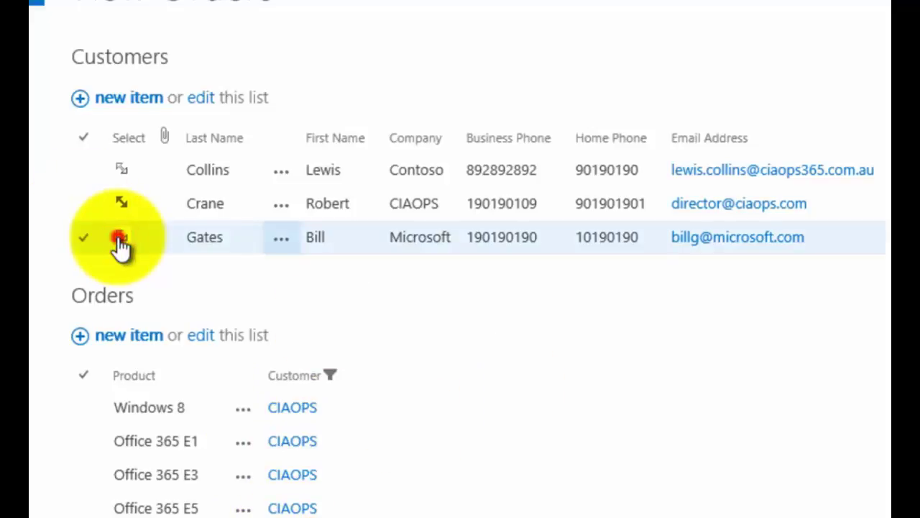